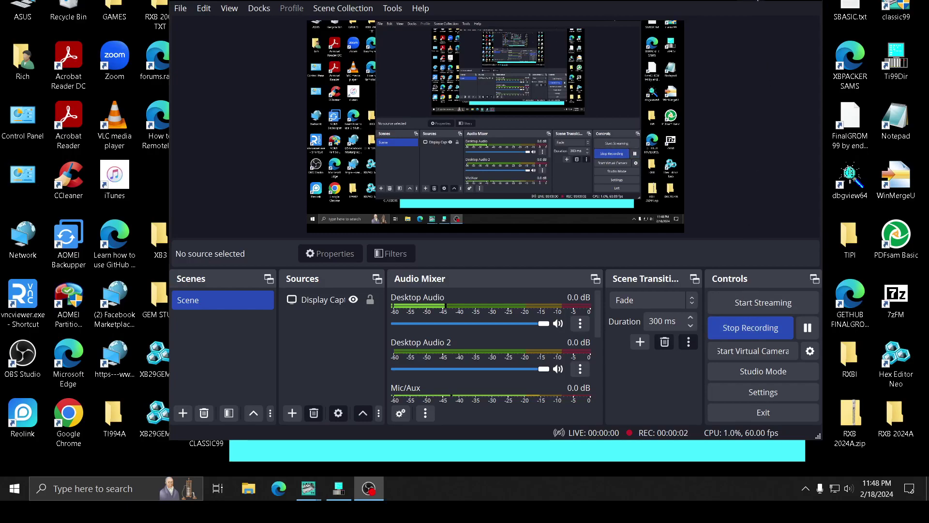
# - Switch from OBS Studio to Classic99 and start OPA Micro-Manager from its title screen
pyautogui.click(758, 1)
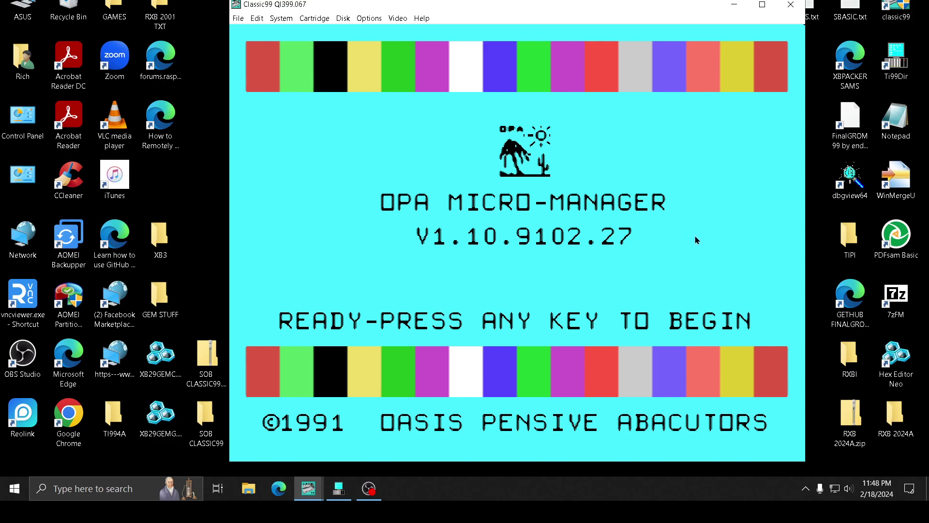
pyautogui.press('space')
pyautogui.press('XF86AudioLowerVolume')
pyautogui.press('space')
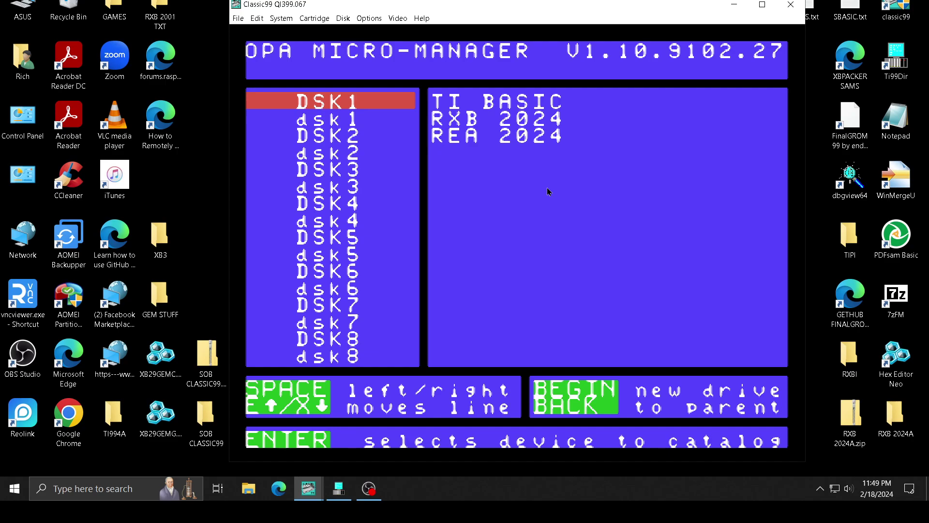
# - Launch TI BASIC from the module list
pyautogui.press('space')
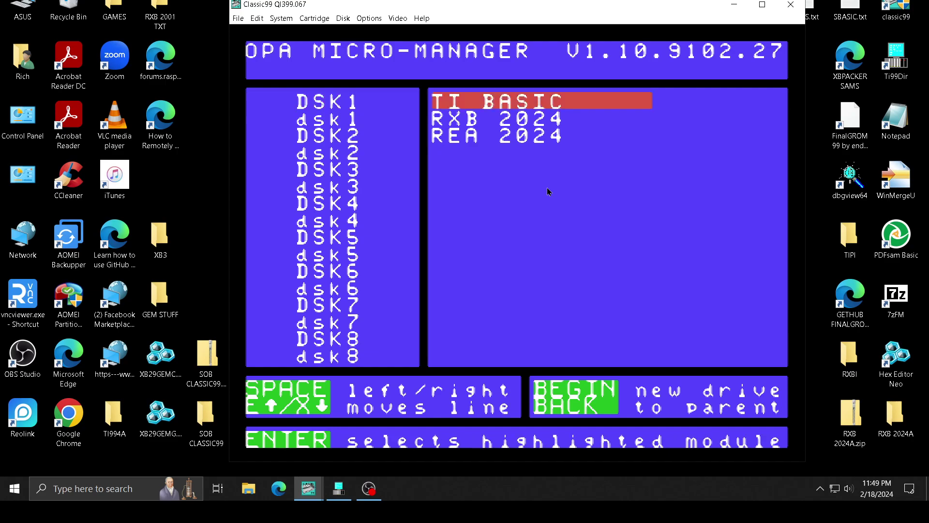
pyautogui.press('space')
pyautogui.press('space')
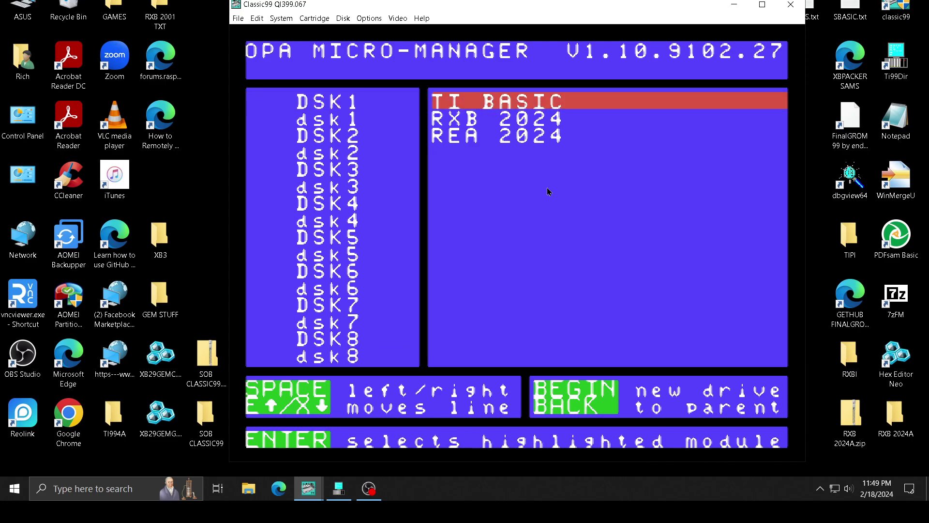
pyautogui.press('Return')
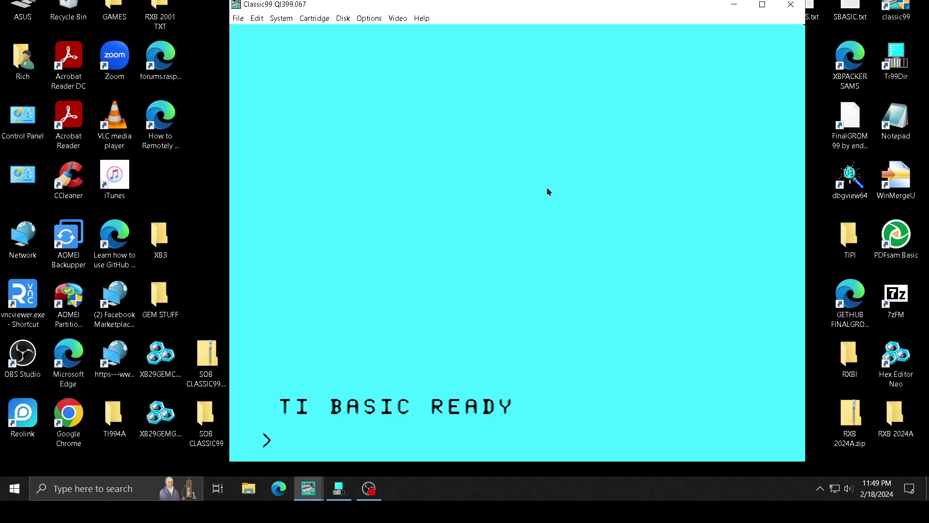
pyautogui.write('BYE')
pyautogui.press('Return')
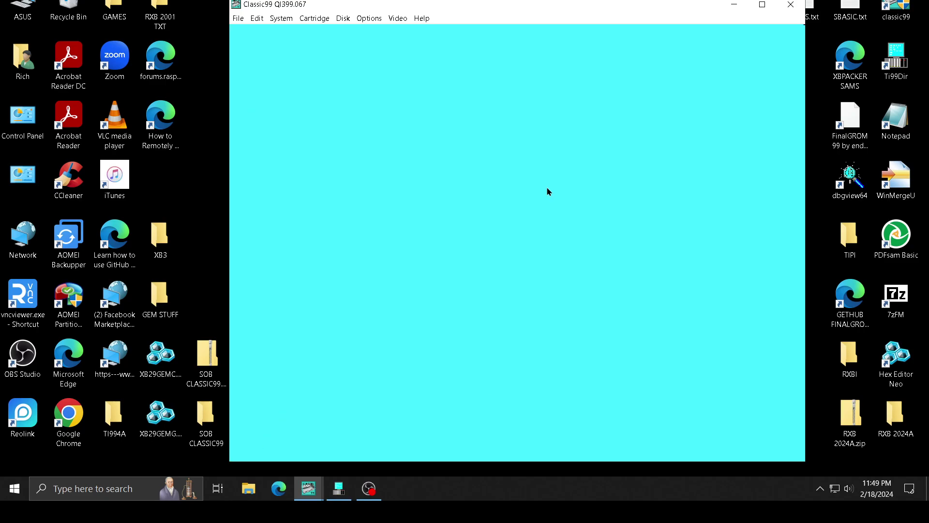
pyautogui.press('space')
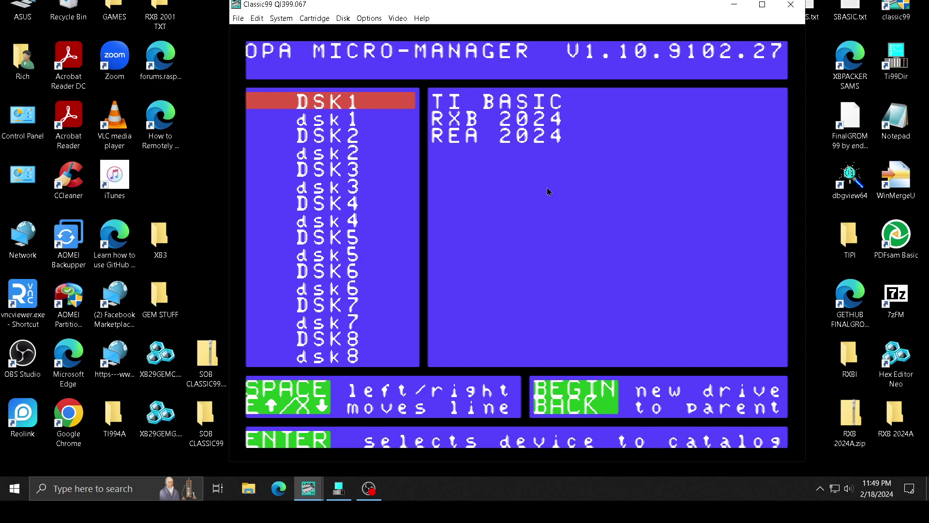
# - Launch REA 2024 from the module list and exit it back to the device list
pyautogui.press('space')
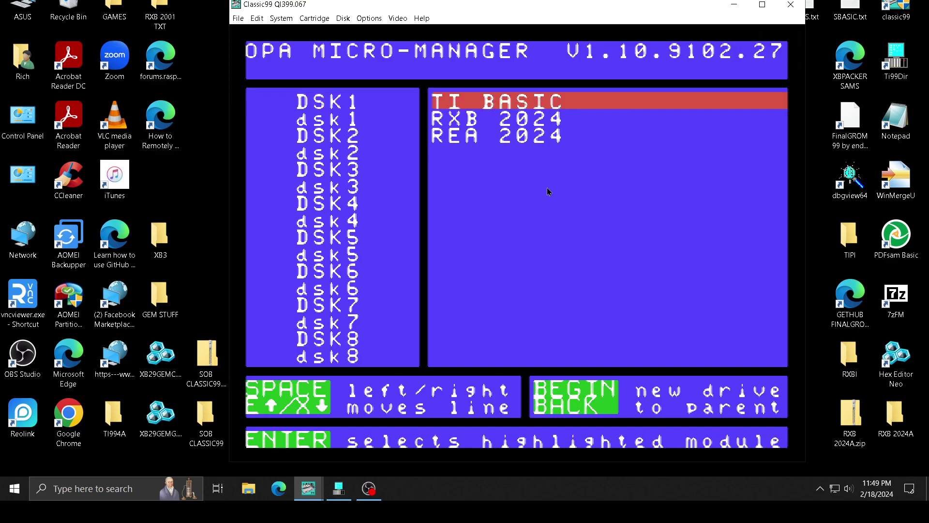
pyautogui.press('Down')
pyautogui.press('Down')
pyautogui.press('Return')
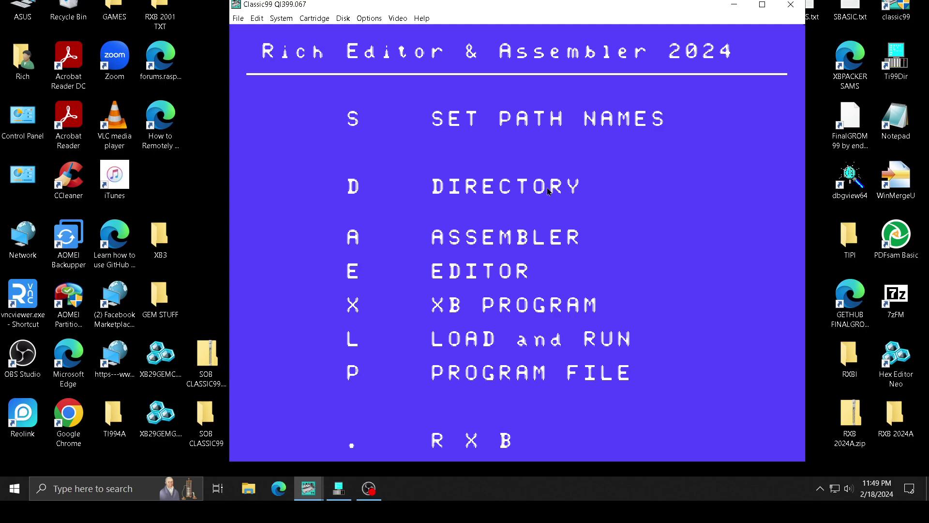
pyautogui.press('e')
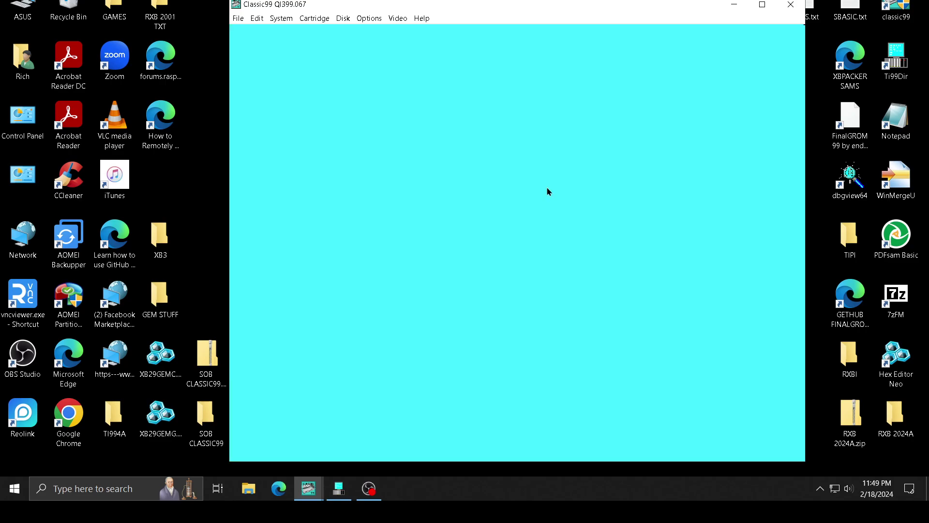
pyautogui.press('space')
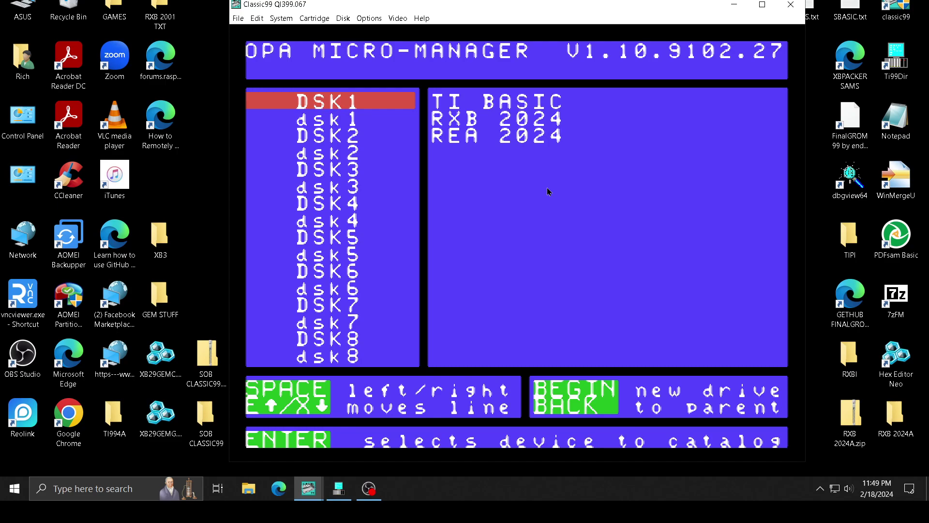
# - Look through the device list from DSK1 down to dsk9 and return to DSK1
pyautogui.press('Down')
pyautogui.press('Down')
pyautogui.press('Down')
pyautogui.press('Down')
pyautogui.press('Down')
pyautogui.press('Down')
pyautogui.press('Down')
pyautogui.press('Down')
pyautogui.press('Down')
pyautogui.press('Down')
pyautogui.press('Down')
pyautogui.press('Down')
pyautogui.press('Down')
pyautogui.press('Down')
pyautogui.press('Down')
pyautogui.press('Down')
pyautogui.press('Down')
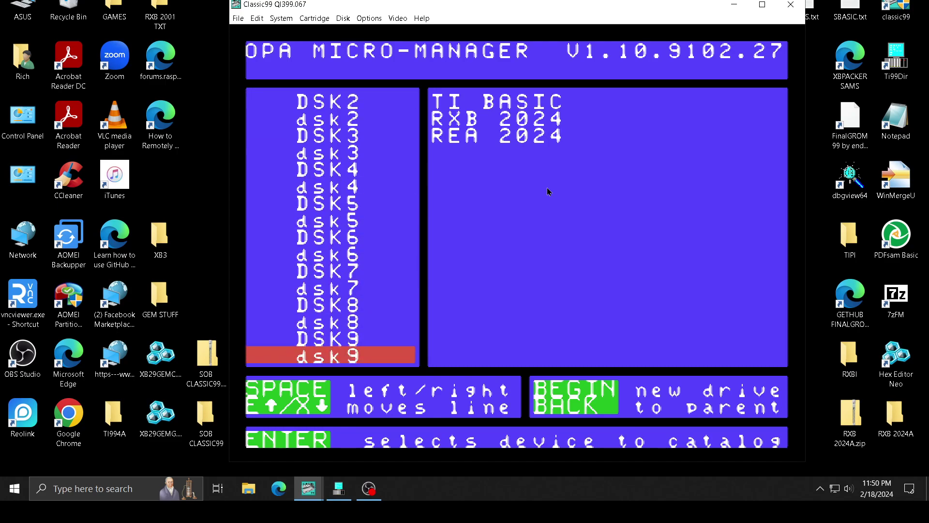
pyautogui.press('Up')
pyautogui.press('Up')
pyautogui.press('Up')
pyautogui.press('Up')
pyautogui.press('Up')
pyautogui.press('Up')
pyautogui.press('Up')
pyautogui.press('Up')
pyautogui.press('Up')
pyautogui.press('Up')
pyautogui.press('Up')
pyautogui.press('Up')
pyautogui.press('Up')
pyautogui.press('Up')
pyautogui.press('Up')
pyautogui.press('Up')
pyautogui.press('Up')
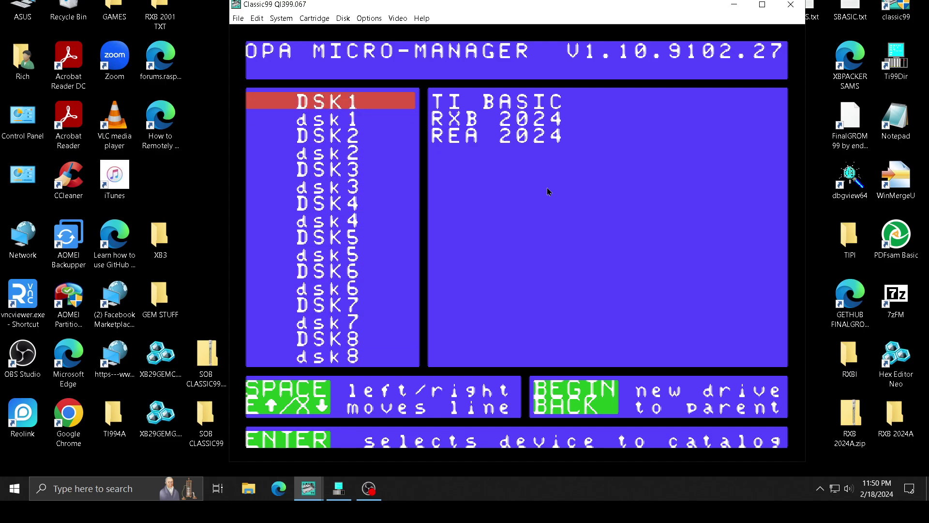
# - Catalog DSK1 and examine its entries from ASSM1 down to GPLDISASS
pyautogui.press('Return')
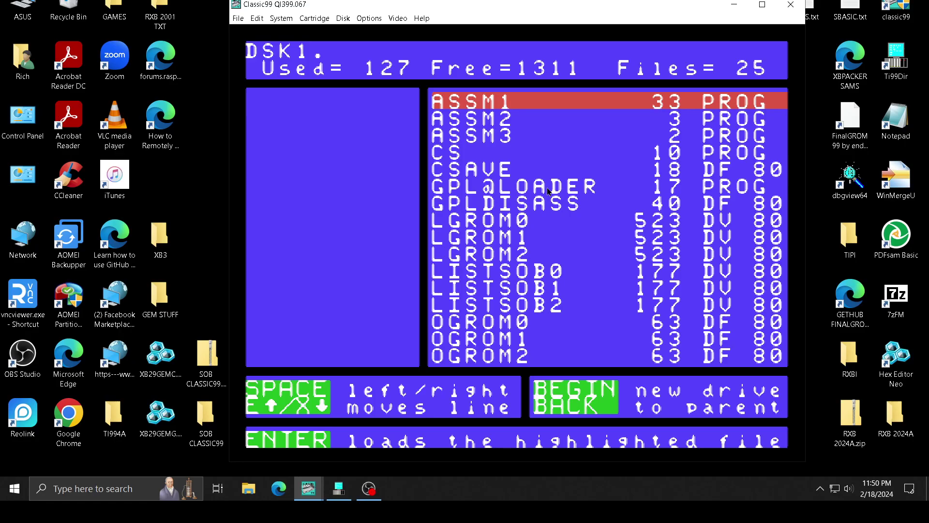
pyautogui.press('Down')
pyautogui.press('Down')
pyautogui.press('Down')
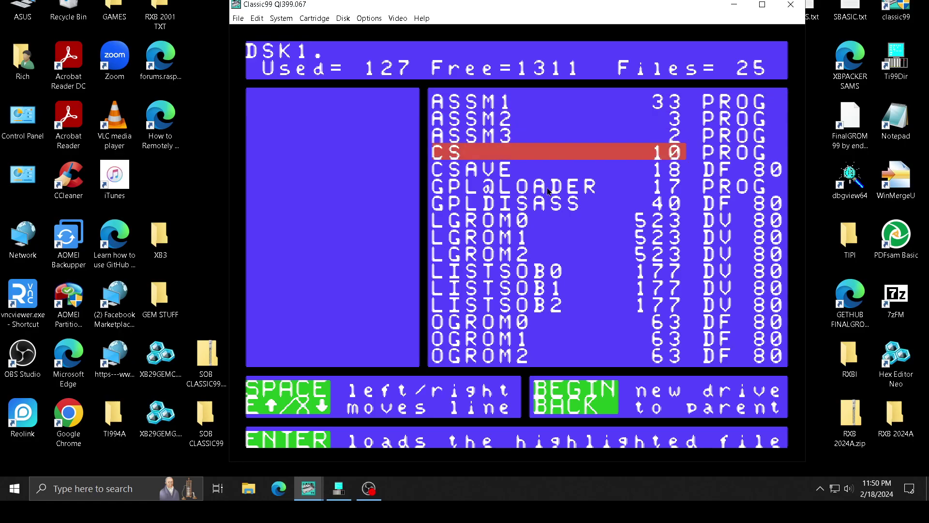
pyautogui.press('Down')
pyautogui.press('Up')
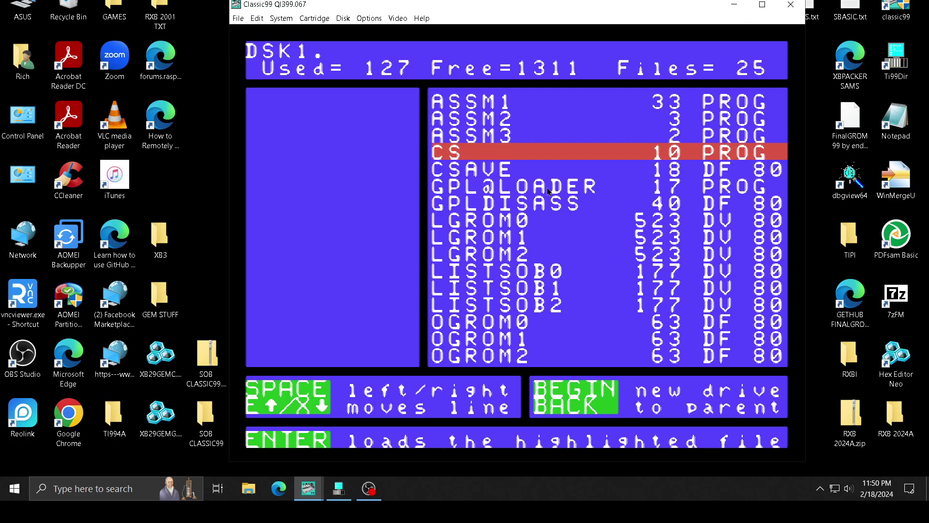
pyautogui.press('Down')
pyautogui.press('Down')
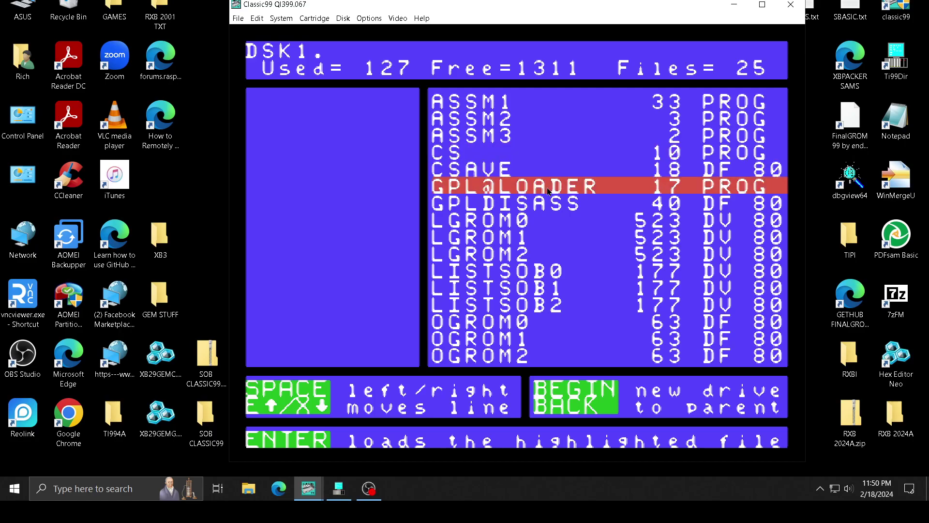
pyautogui.press('Down')
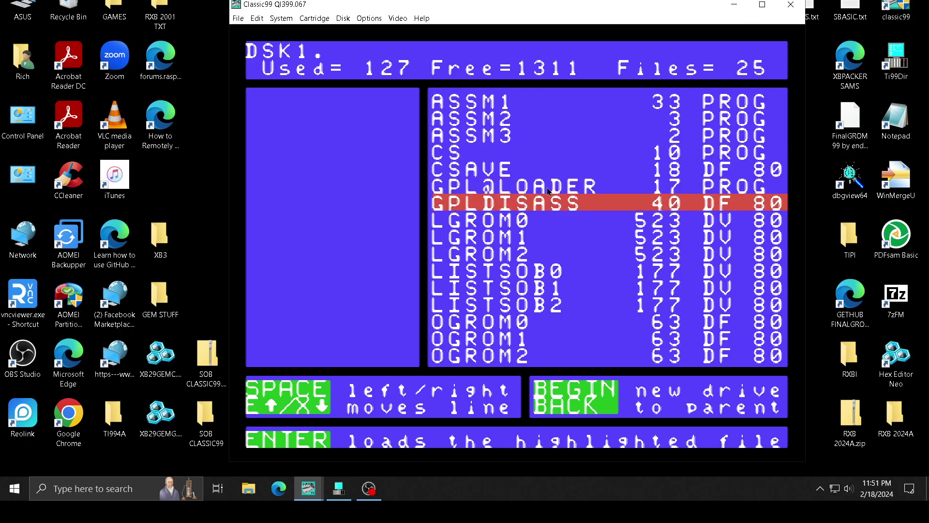
# - Try to load the LGROM0 file from the DSK1 catalog
pyautogui.press('Down')
pyautogui.press('Down')
pyautogui.press('Up')
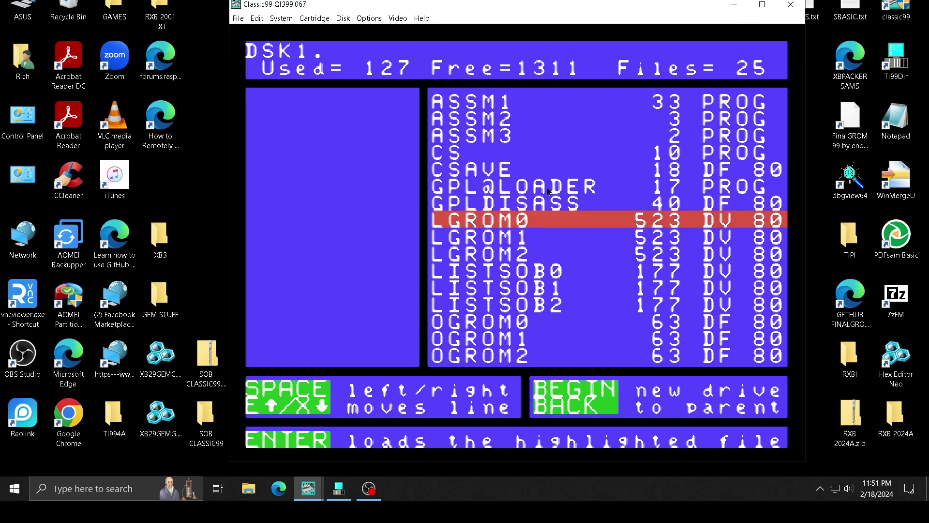
pyautogui.press('Return')
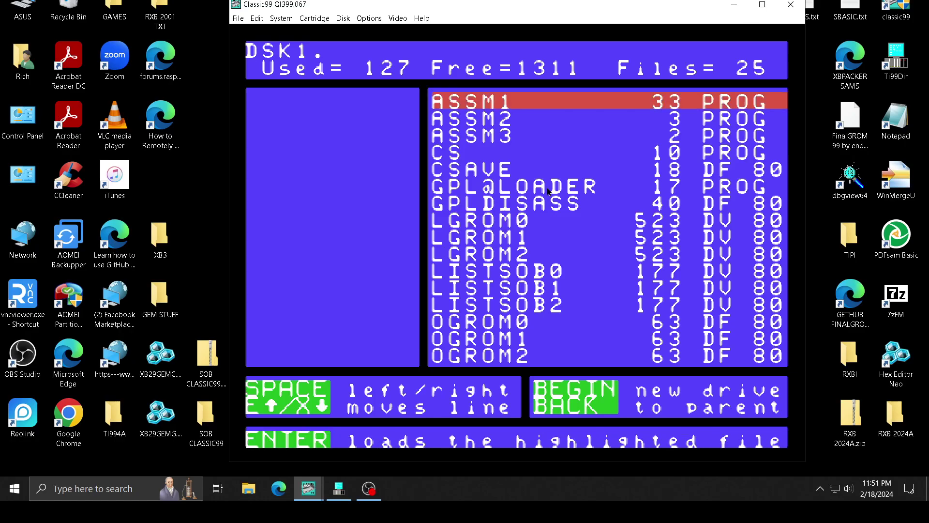
# - Examine the DSK1 catalog entries from ASSM1 down through the GROM and ROM files to SOB2
pyautogui.press('Down')
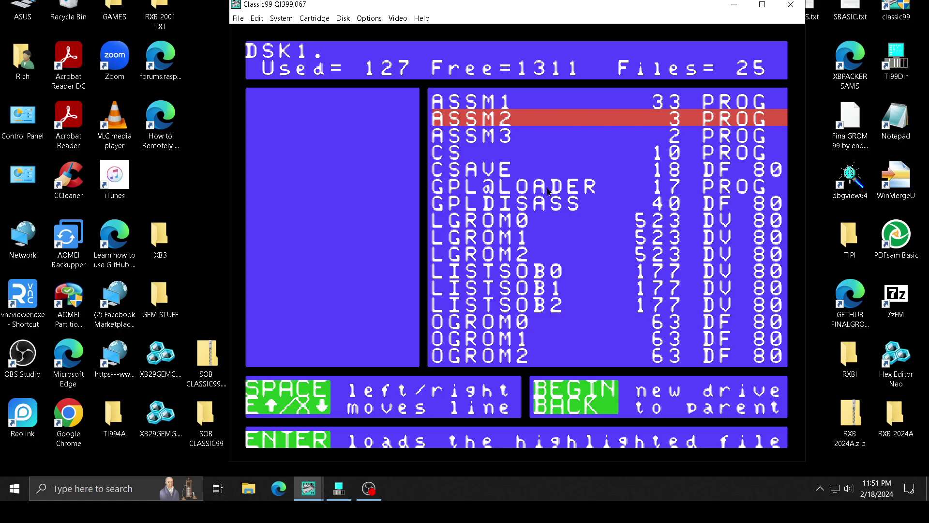
pyautogui.press('Down')
pyautogui.press('Down')
pyautogui.press('Down')
pyautogui.press('Down')
pyautogui.press('Down')
pyautogui.press('Down')
pyautogui.press('Down')
pyautogui.press('Down')
pyautogui.press('Down')
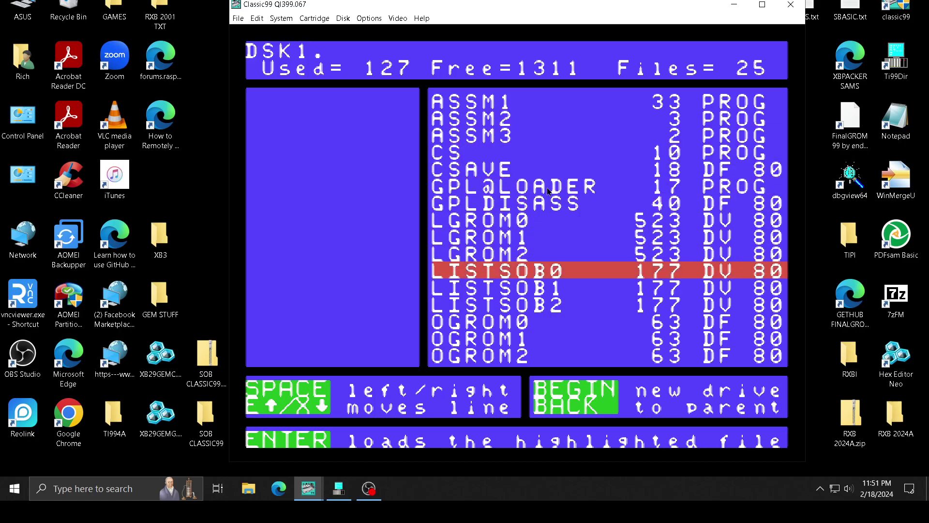
pyautogui.press('Down')
pyautogui.press('Down')
pyautogui.press('Down')
pyautogui.press('Down')
pyautogui.press('Up')
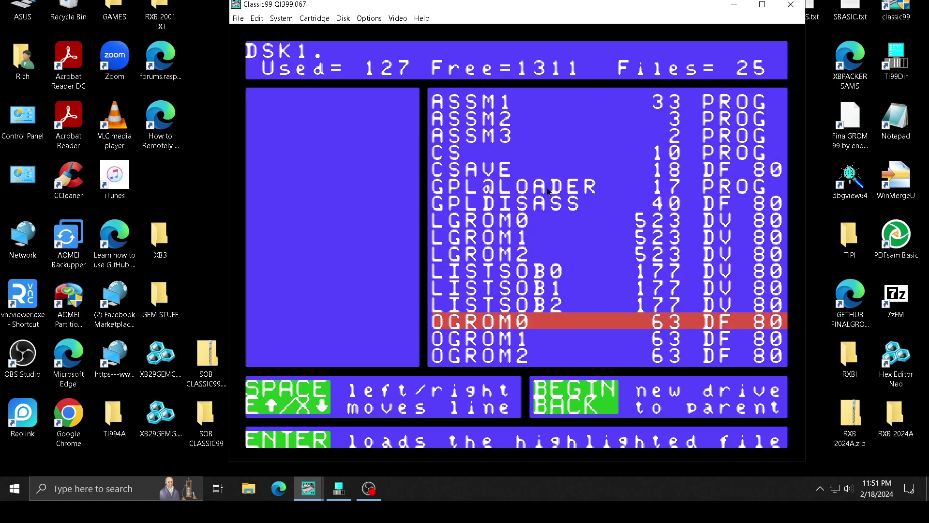
pyautogui.press('Down')
pyautogui.press('Down')
pyautogui.press('Down')
pyautogui.press('Down')
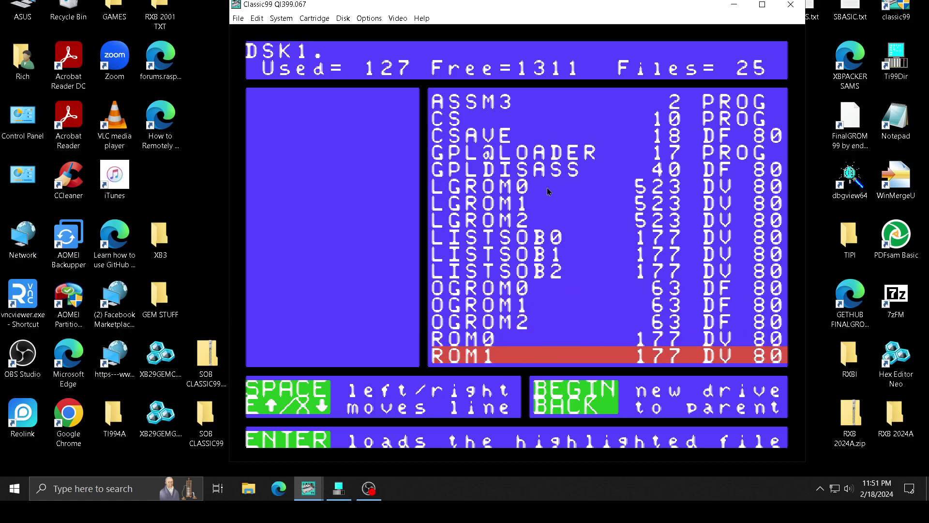
pyautogui.press('Down')
pyautogui.press('Down')
pyautogui.press('Down')
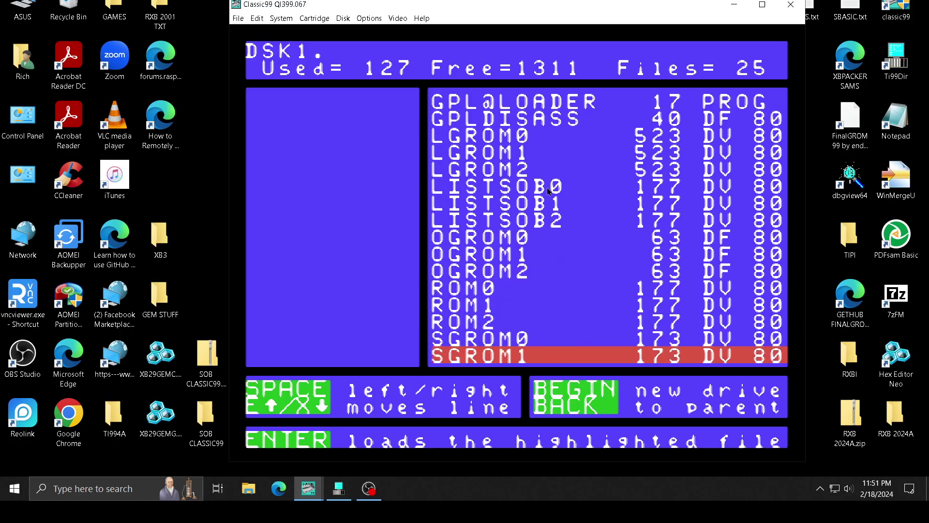
pyautogui.press('Down')
pyautogui.press('Down')
pyautogui.press('Down')
pyautogui.press('Down')
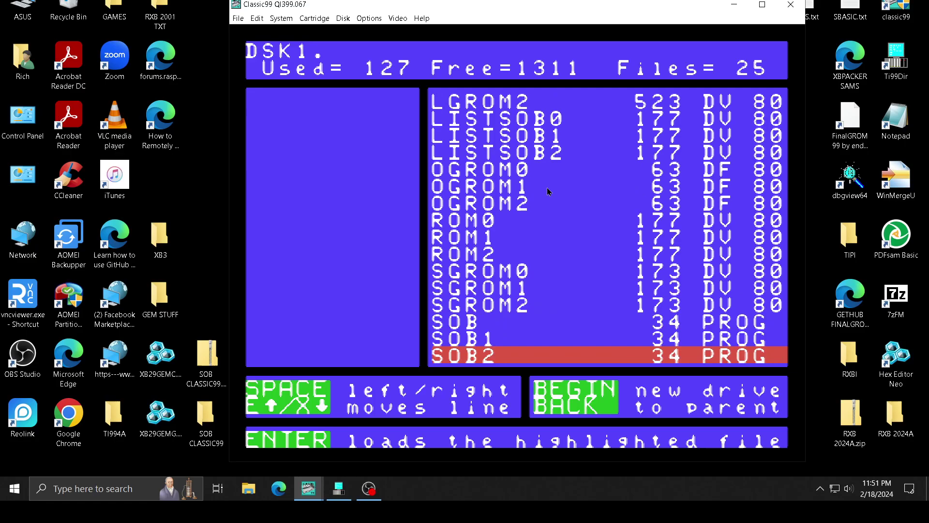
# - Compare the SOB, SOB1 and SOB2 program entries with SGROM2 in the DSK1 catalog
pyautogui.press('Up')
pyautogui.press('Up')
pyautogui.press('Up')
pyautogui.press('Down')
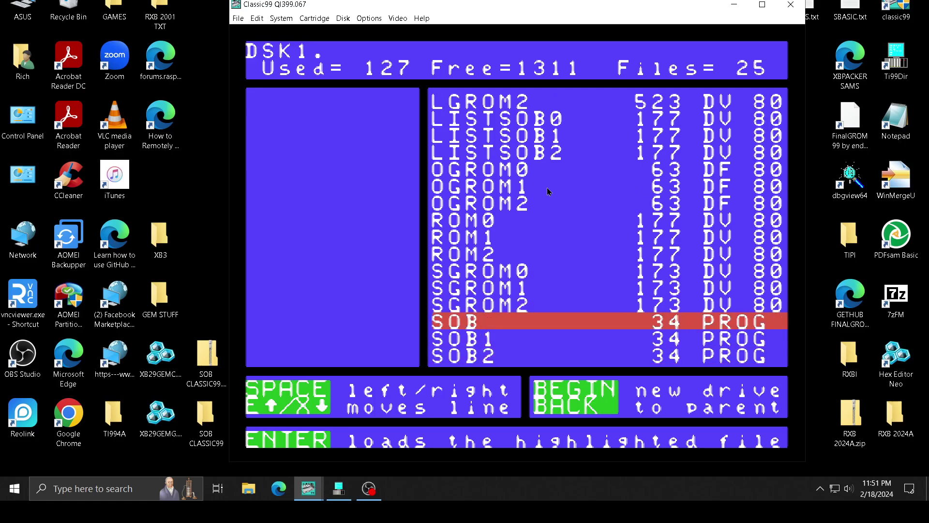
pyautogui.press('Down')
pyautogui.press('Down')
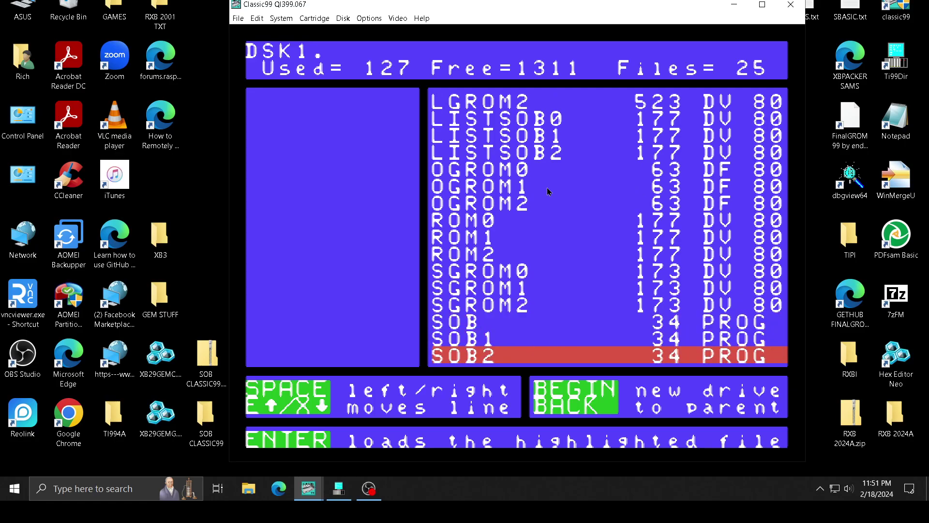
pyautogui.press('Up')
pyautogui.press('Up')
pyautogui.press('Up')
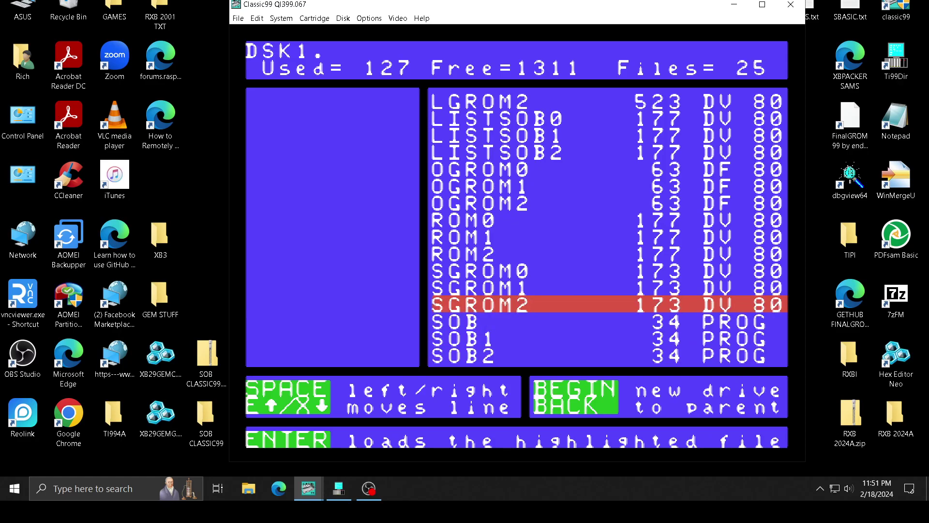
# - Minimize Classic99 and open the SOB CLASSIC99 desktop folder at its SOB files
pyautogui.click(734, 4)
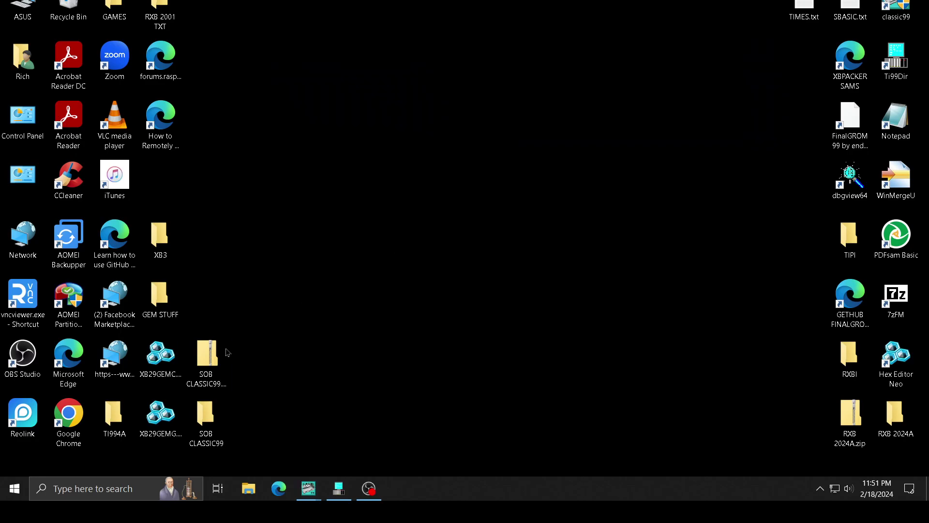
pyautogui.click(212, 423)
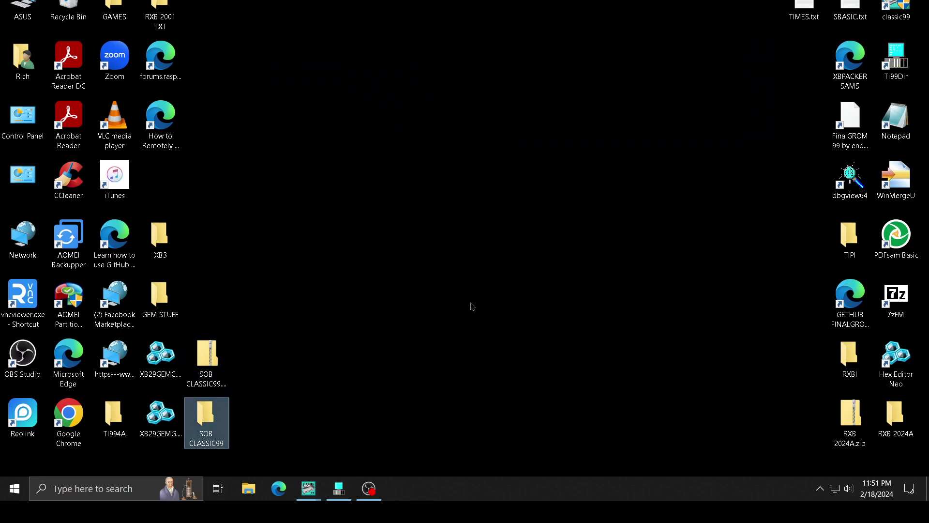
pyautogui.doubleClick(210, 425)
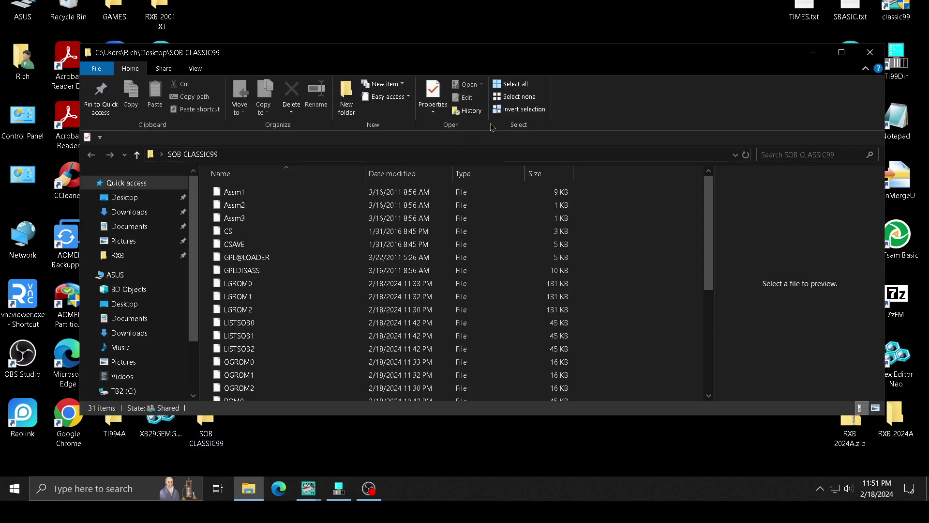
pyautogui.scroll(-5, 290, 252)
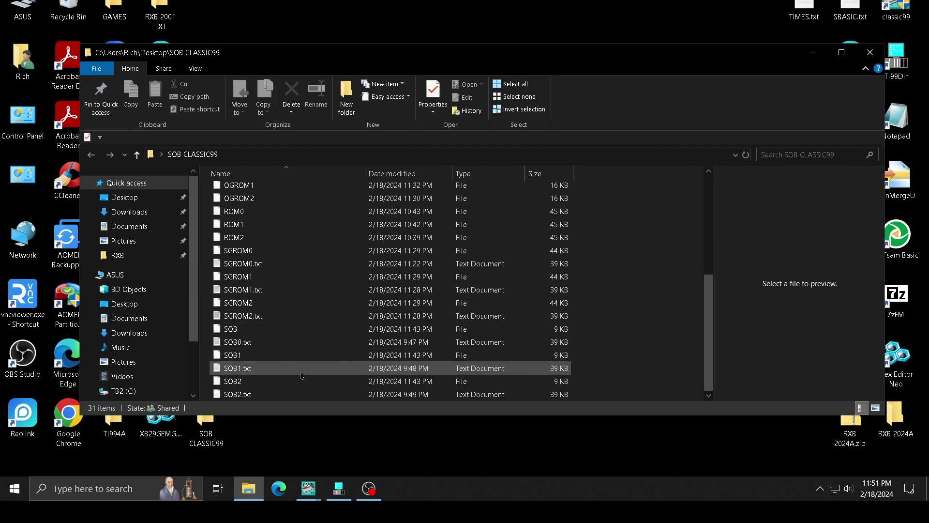
# - Try to open the extensionless SOB file and dismiss the choice of program
pyautogui.doubleClick(286, 333)
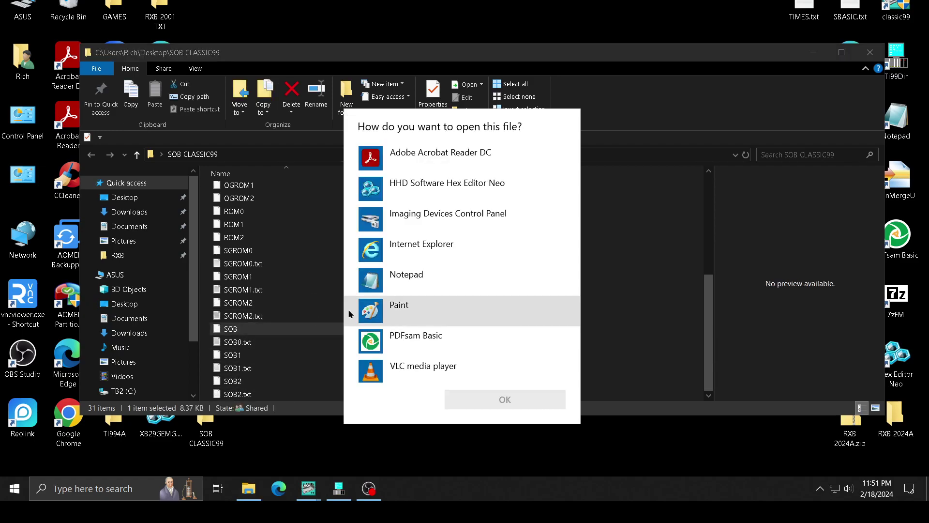
pyautogui.click(656, 275)
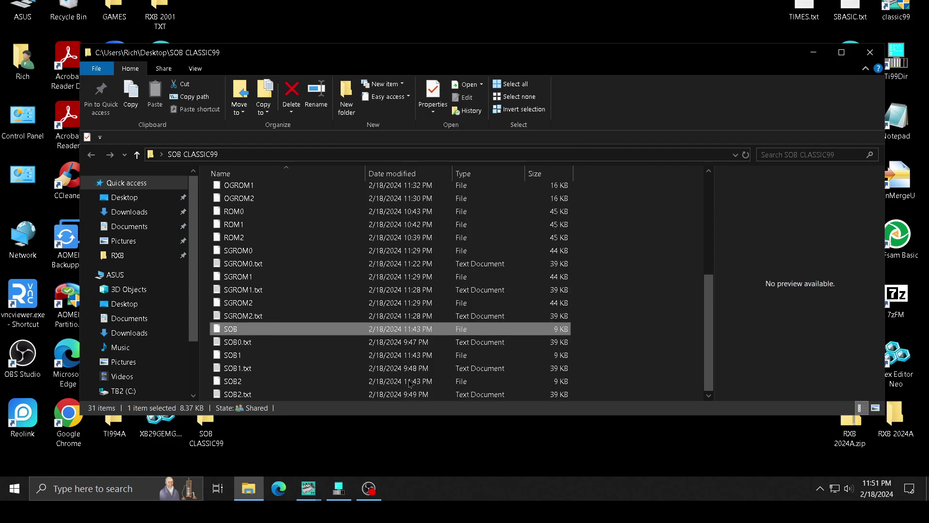
# - Switch to Ti99Dir, view the TI file information for the SOB program in the DSK1 folder, and close it
pyautogui.rightClick(272, 329)
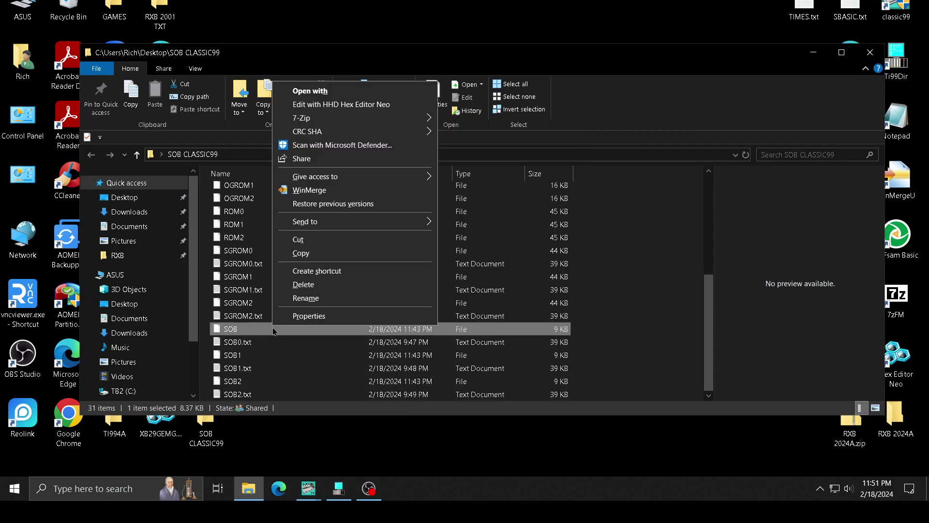
pyautogui.click(359, 458)
pyautogui.click(329, 490)
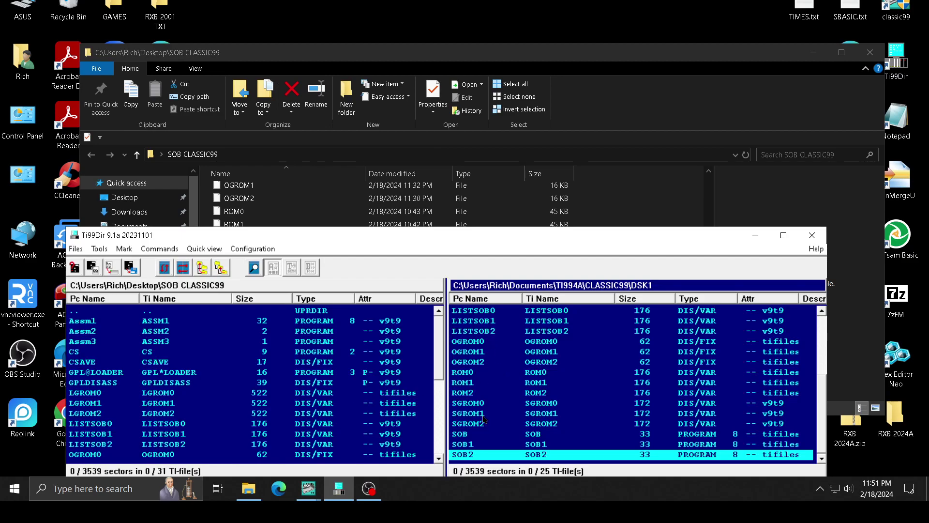
pyautogui.click(468, 436)
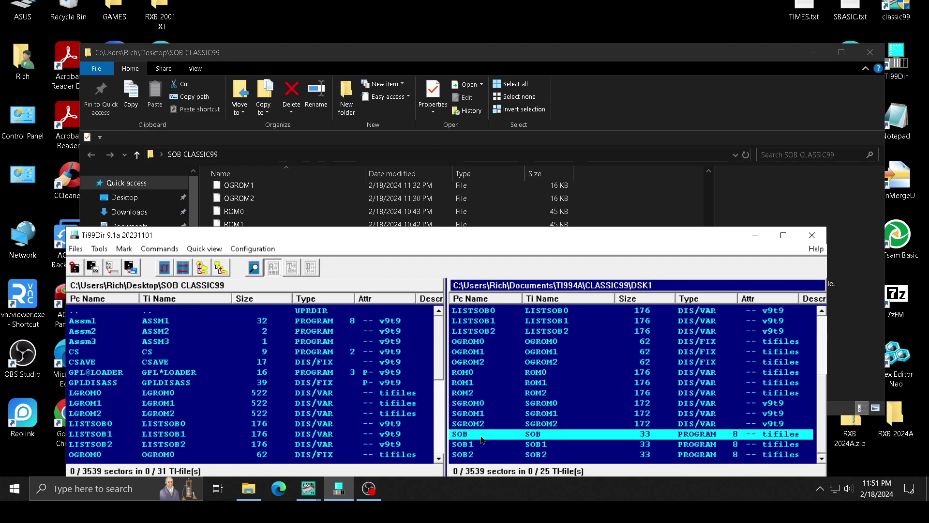
pyautogui.rightClick(481, 438)
pyautogui.click(583, 344)
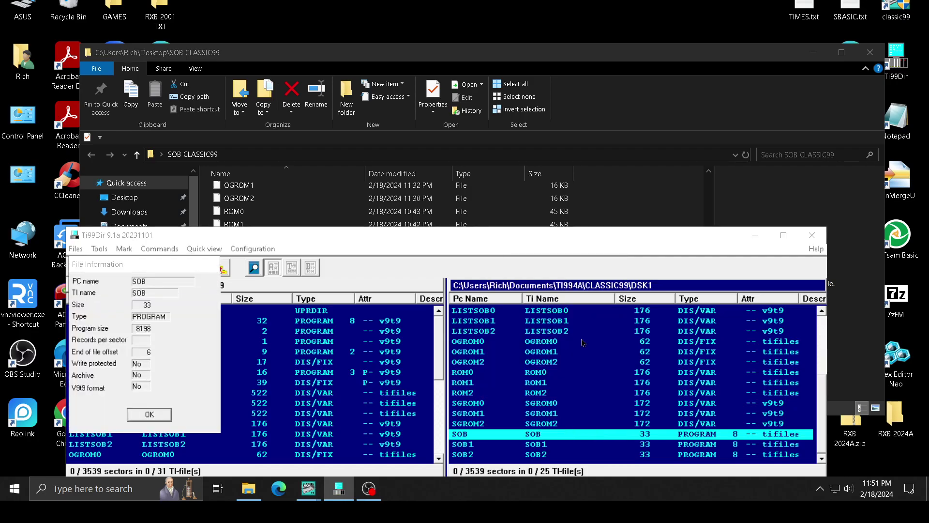
pyautogui.click(149, 415)
# - View the contents of the DSK1 SOB program and examine its file header and hexadecimal data
pyautogui.rightClick(517, 436)
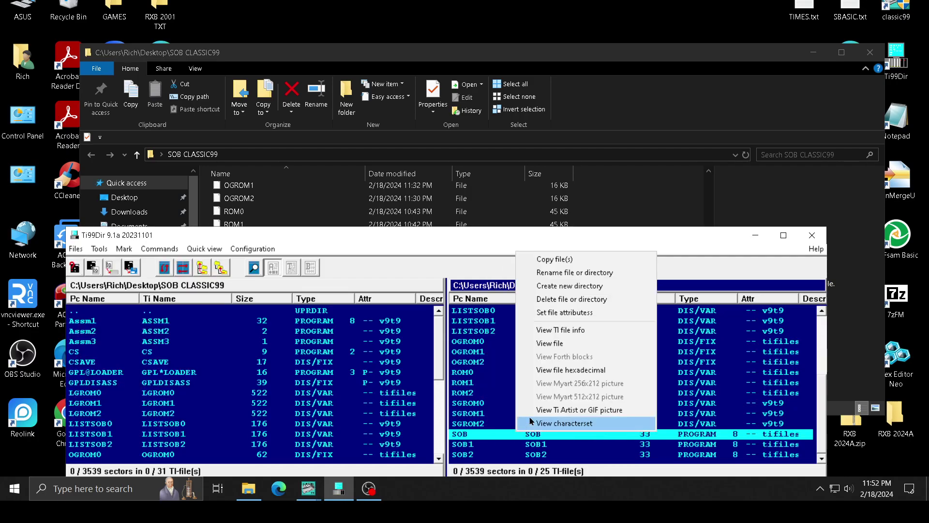
pyautogui.click(591, 346)
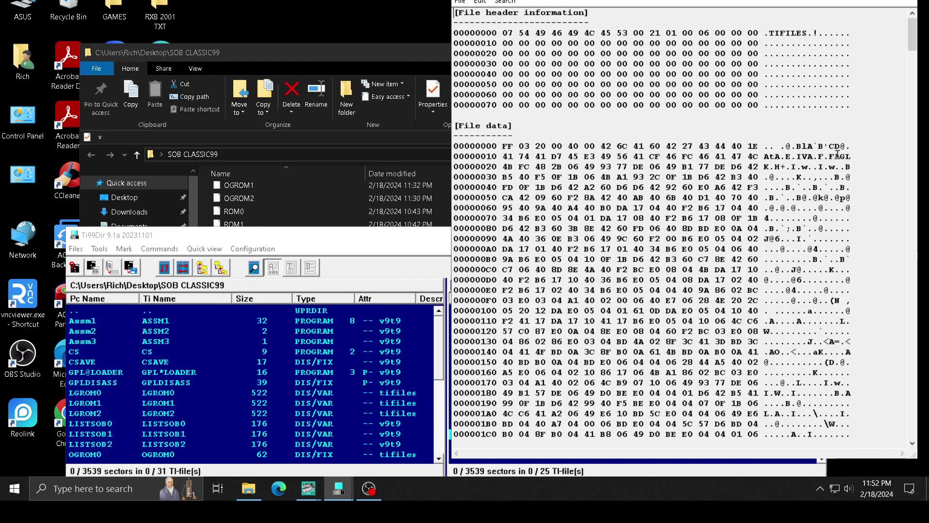
pyautogui.scroll(-10, 877, 211)
pyautogui.scroll(-20, 882, 217)
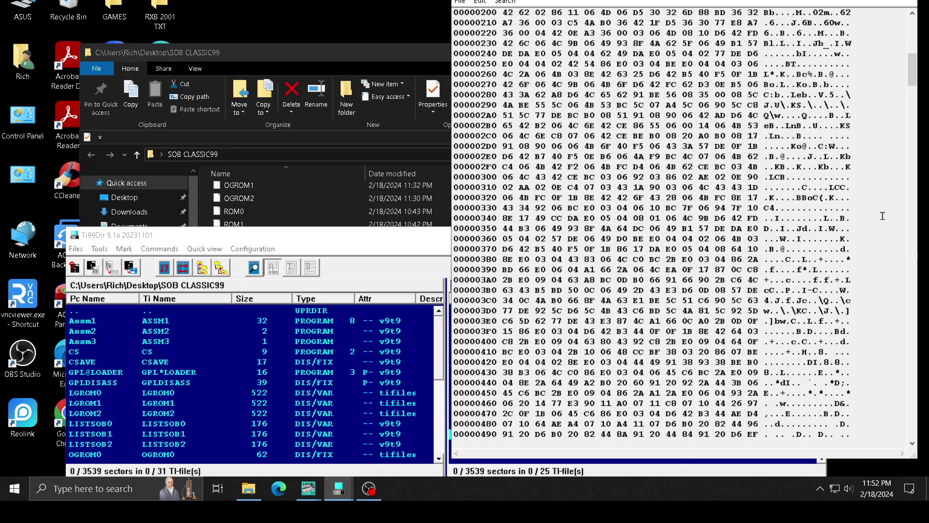
pyautogui.scroll(-20, 893, 231)
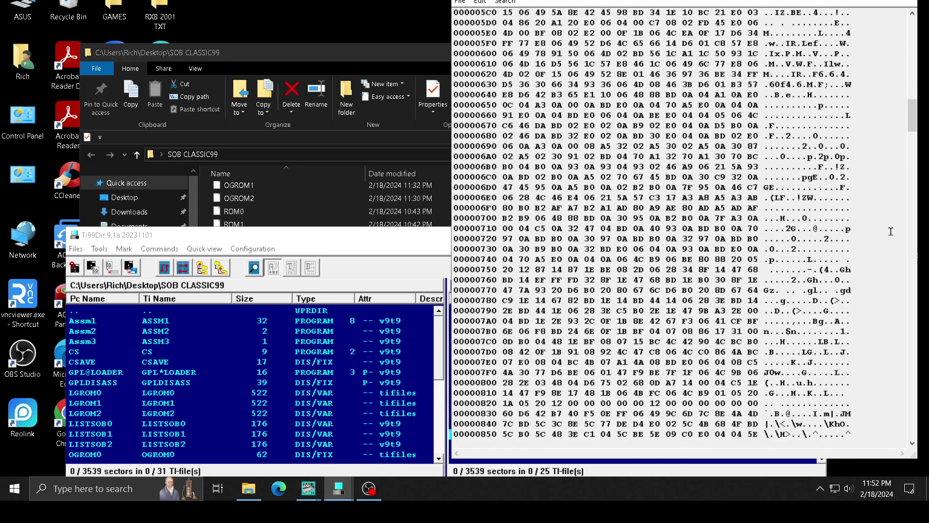
pyautogui.scroll(-9, 894, 225)
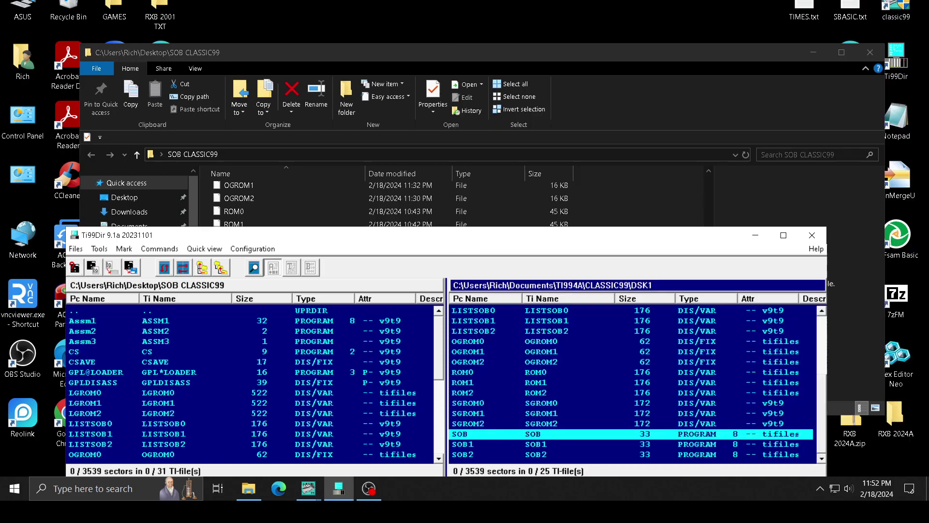
# - Minimize Ti99Dir and the SOB CLASSIC99 folder, and switch to the Classic99 window showing the DSK1 catalog
pyautogui.click(757, 233)
pyautogui.click(812, 53)
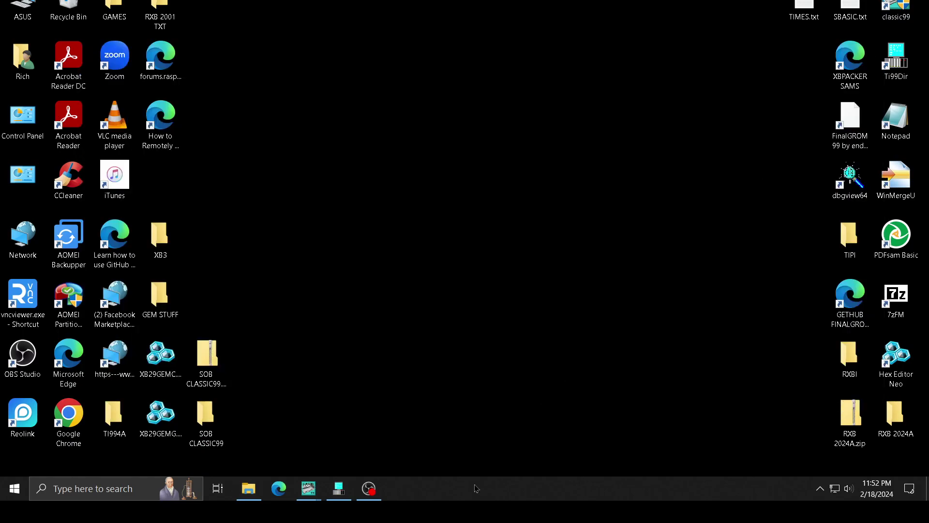
pyautogui.click(309, 487)
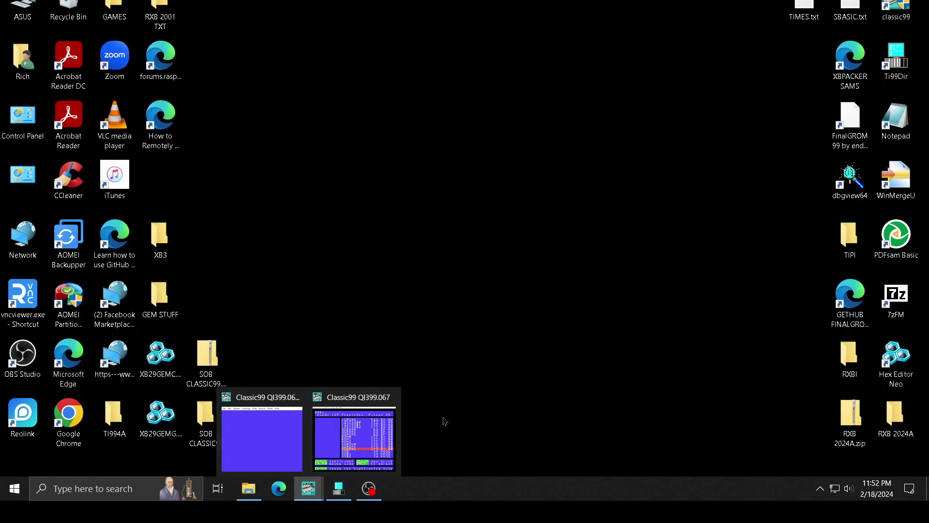
pyautogui.click(363, 448)
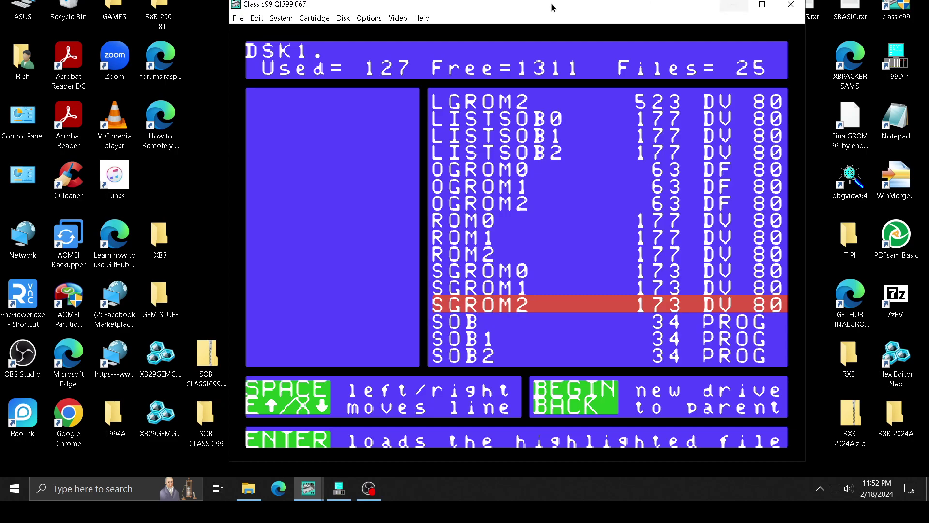
# - Review the GRAM write-enable settings for >0000, >2000 and >4000, and accept the dialog
pyautogui.click(369, 18)
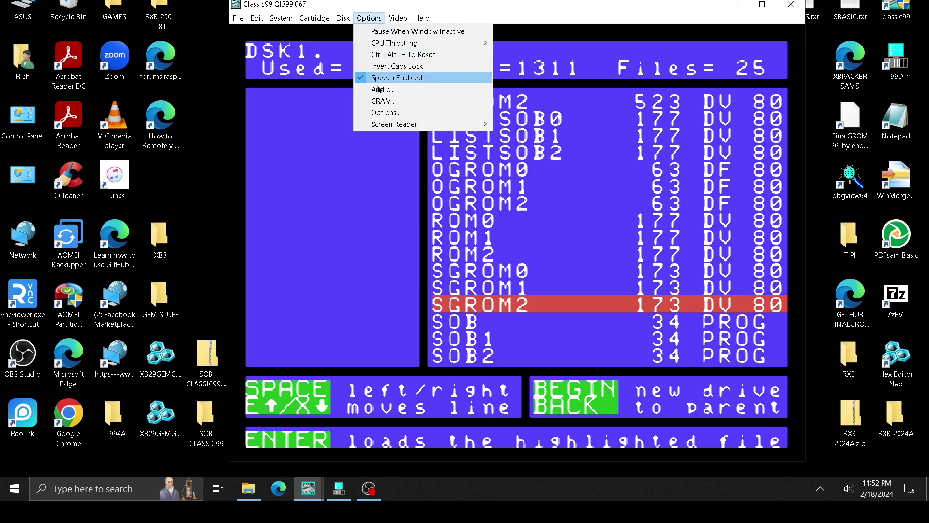
pyautogui.click(392, 101)
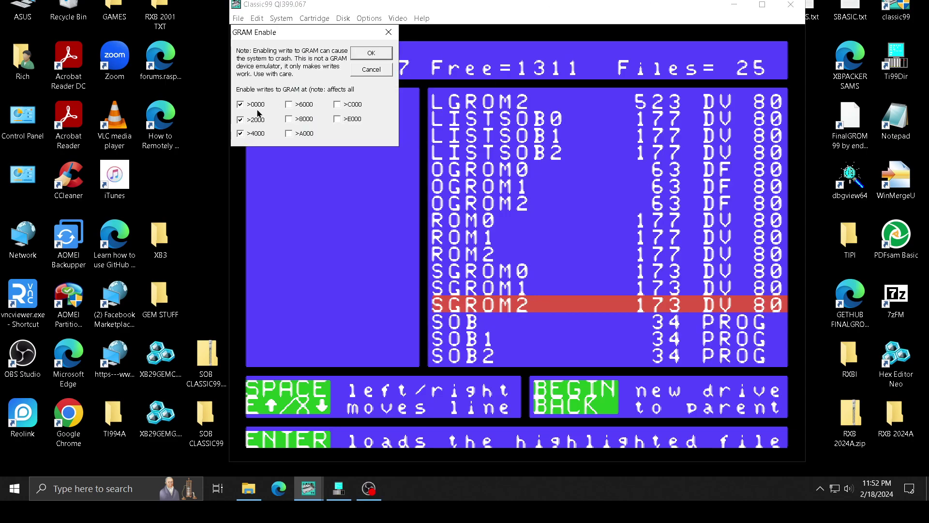
pyautogui.click(241, 120)
pyautogui.click(375, 56)
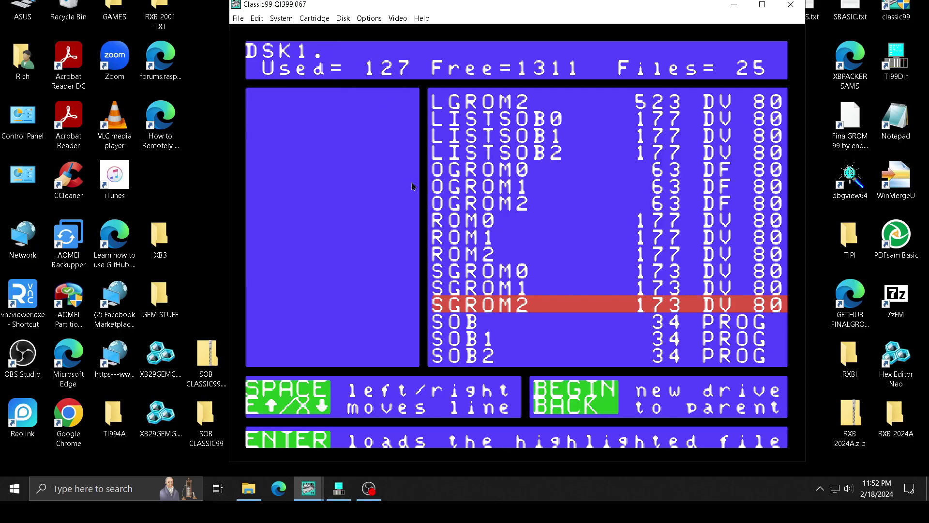
pyautogui.click(734, 6)
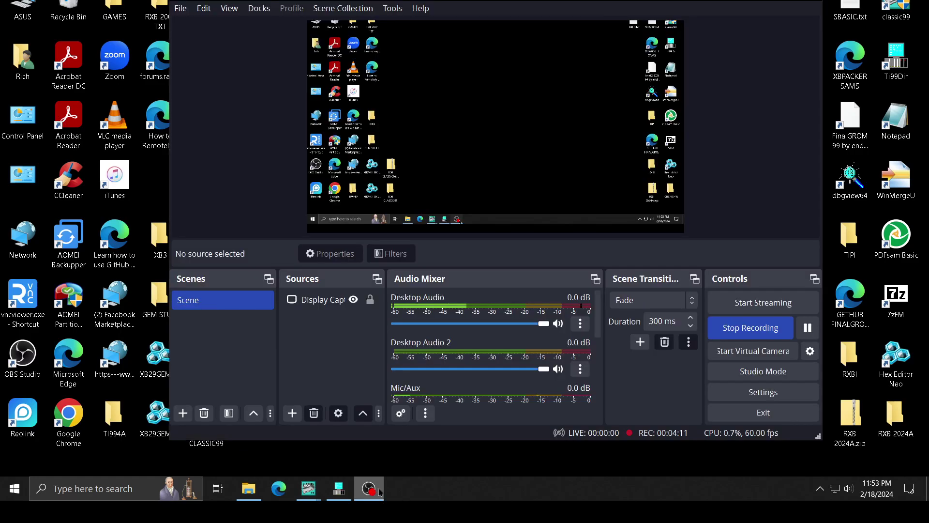
pyautogui.click(377, 493)
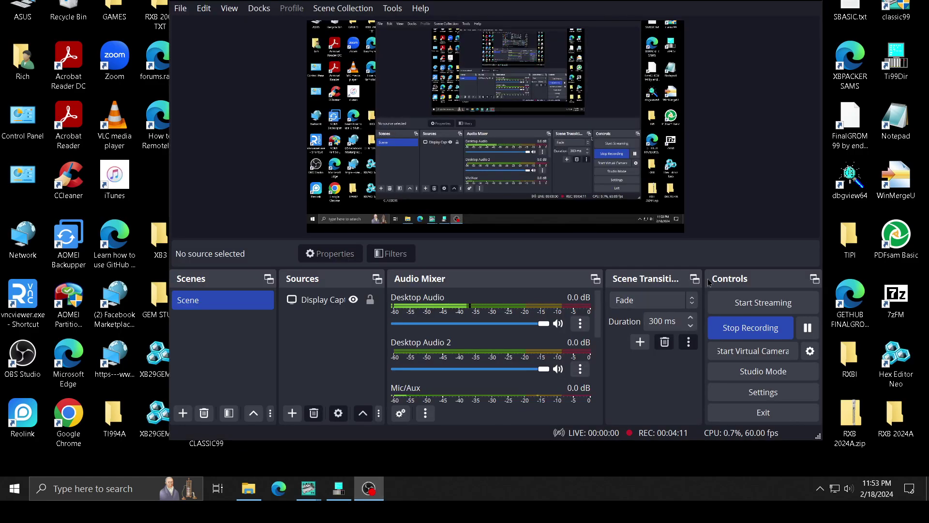